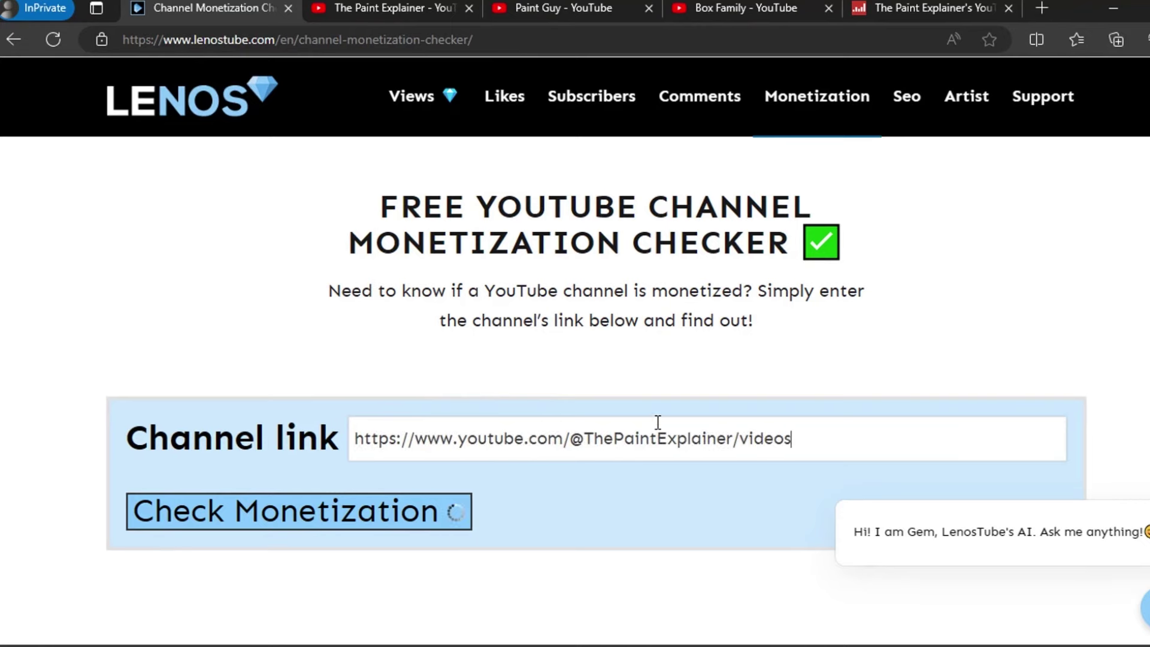
- Examine the uploaded videos and view counts on the Paint Guy, Box Family and The Paint Explainer YouTube channels
{"action": "scroll", "coordinate": [567, 396], "scroll_direction": "down", "scroll_amount": 3}
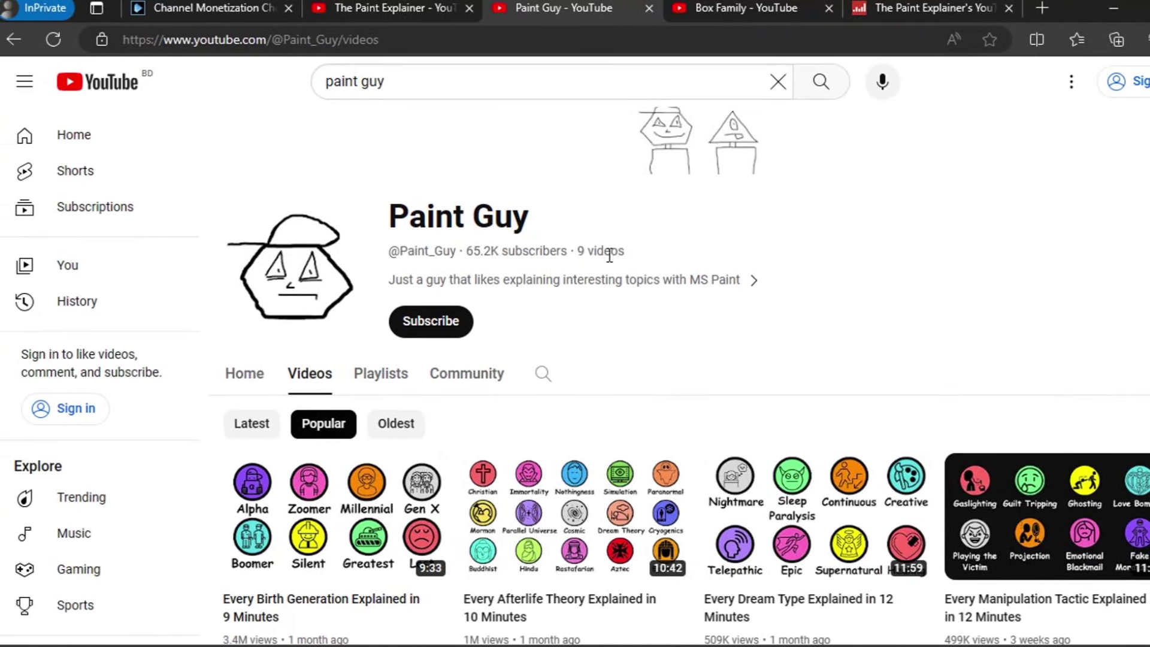
{"action": "scroll", "coordinate": [614, 319], "scroll_direction": "down", "scroll_amount": 7}
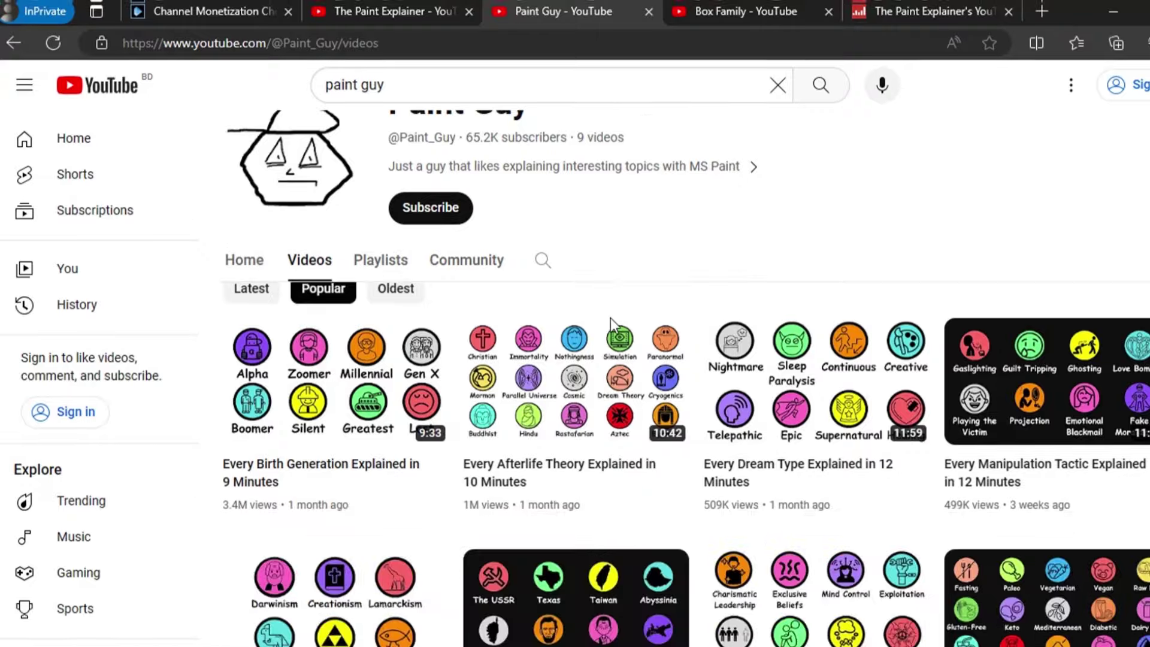
{"action": "scroll", "coordinate": [612, 323], "scroll_direction": "up", "scroll_amount": 3}
{"action": "scroll", "coordinate": [612, 347], "scroll_direction": "up", "scroll_amount": 4}
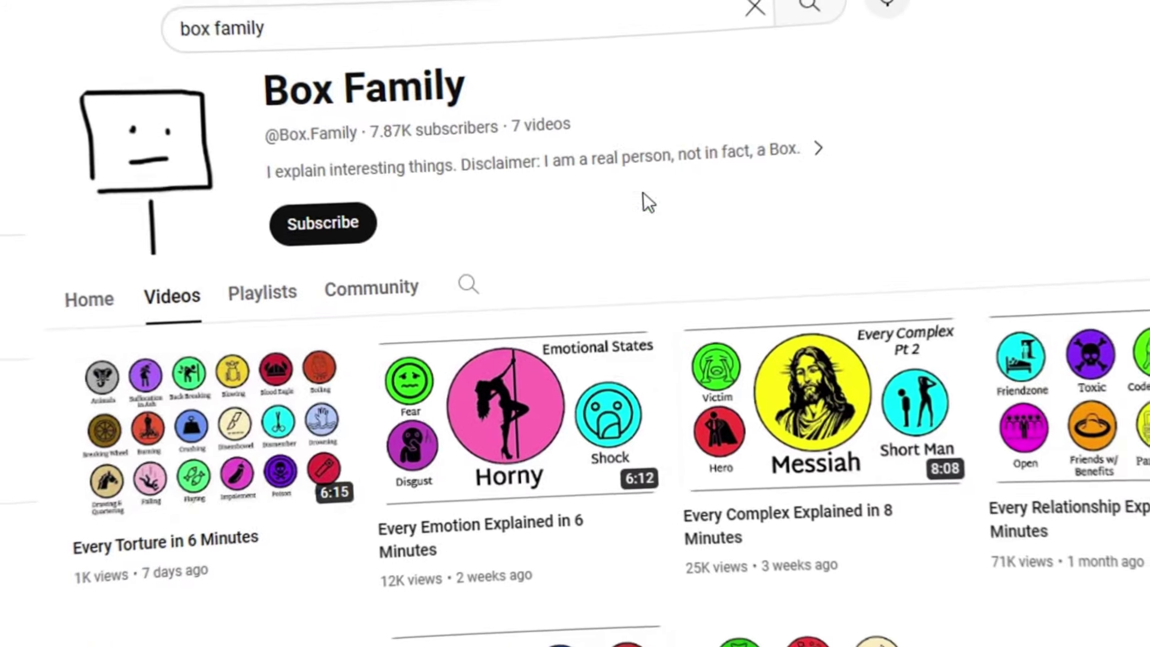
{"action": "mouse_move", "coordinate": [778, 467]}
{"action": "scroll", "coordinate": [779, 456], "scroll_direction": "down", "scroll_amount": 1}
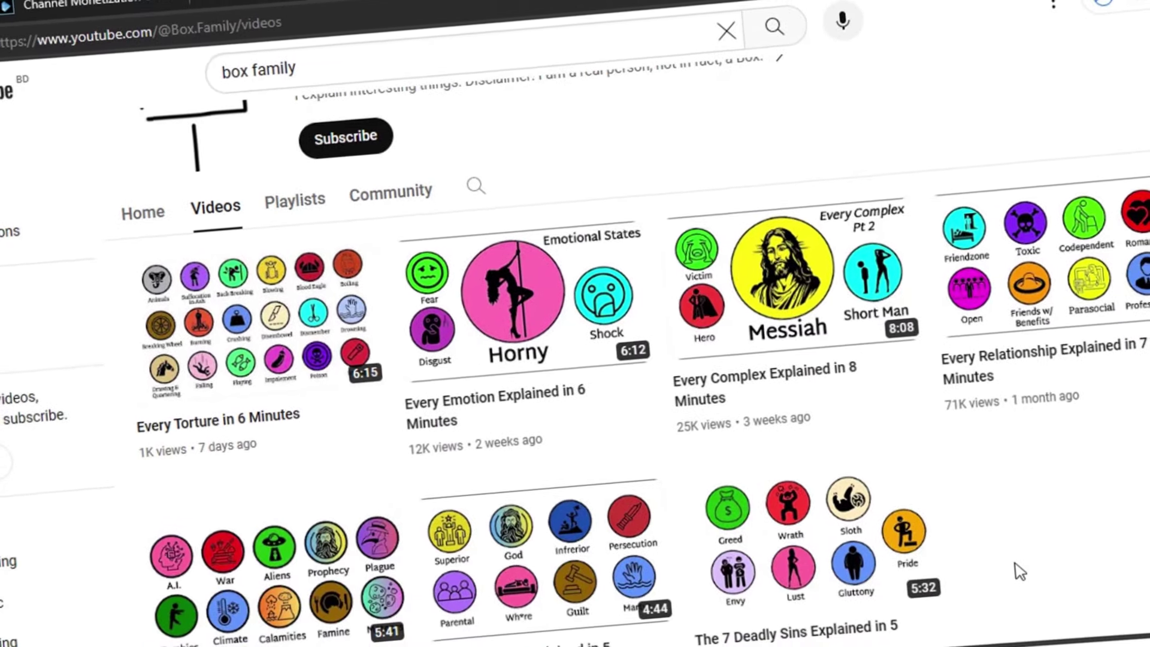
{"action": "scroll", "coordinate": [264, 359], "scroll_direction": "up", "scroll_amount": 3}
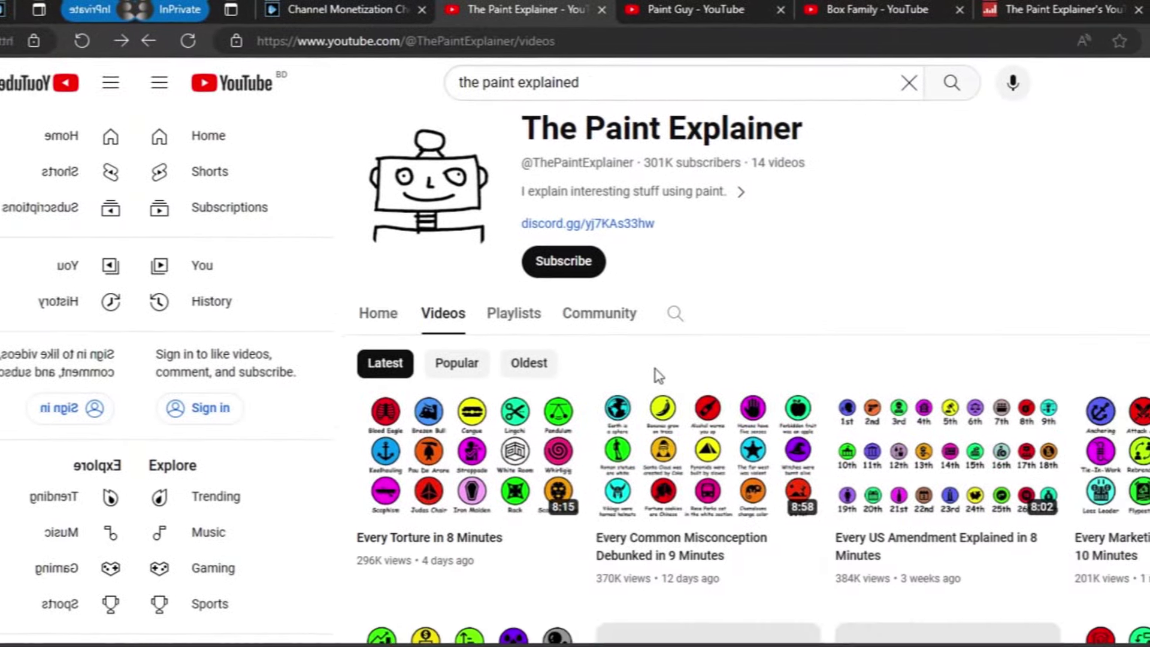
{"action": "scroll", "coordinate": [629, 383], "scroll_direction": "down", "scroll_amount": 5}
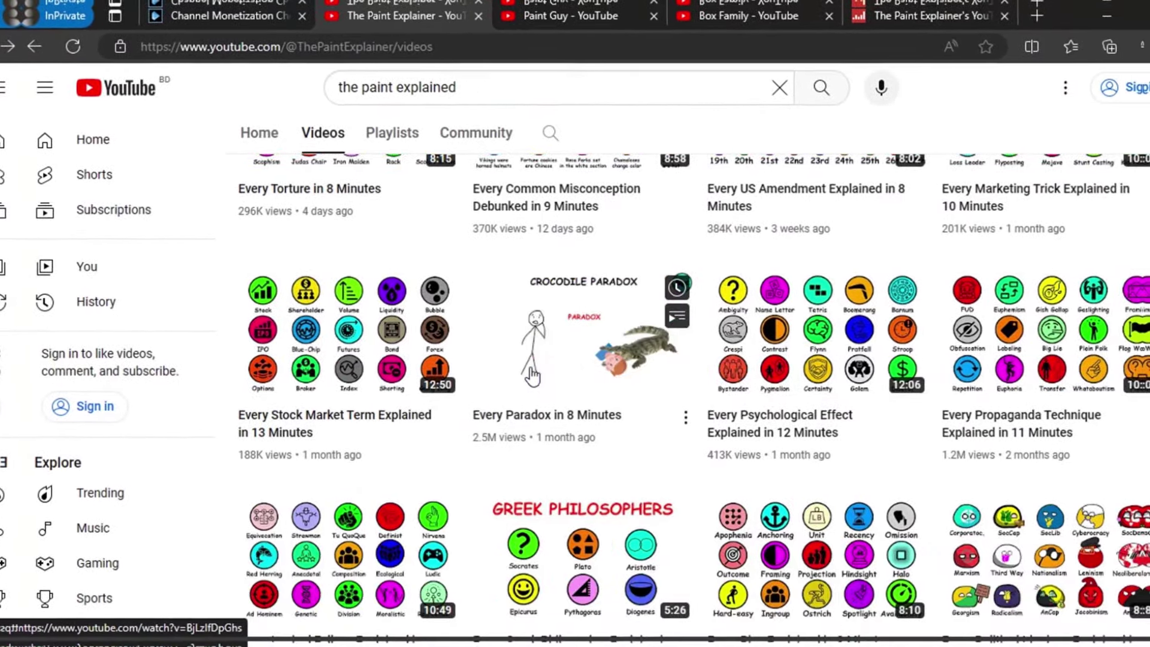
{"action": "scroll", "coordinate": [549, 378], "scroll_direction": "down", "scroll_amount": 4}
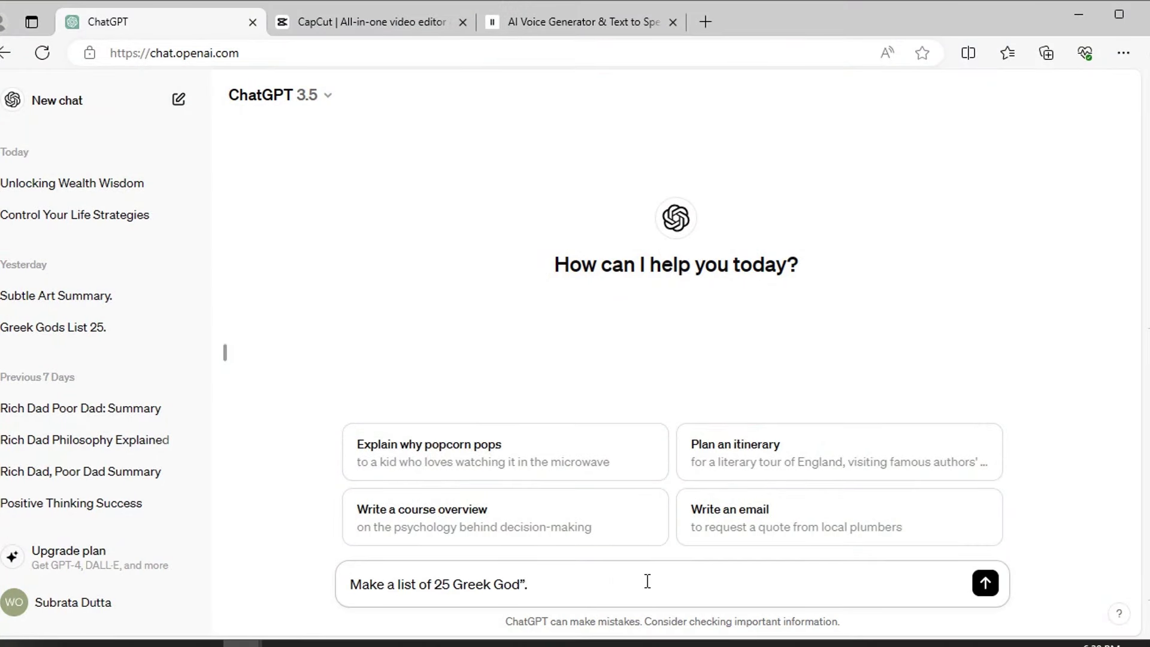
- Ask ChatGPT for a list of 25 Greek gods and request a brief on each of them
{"action": "key", "text": "Return"}
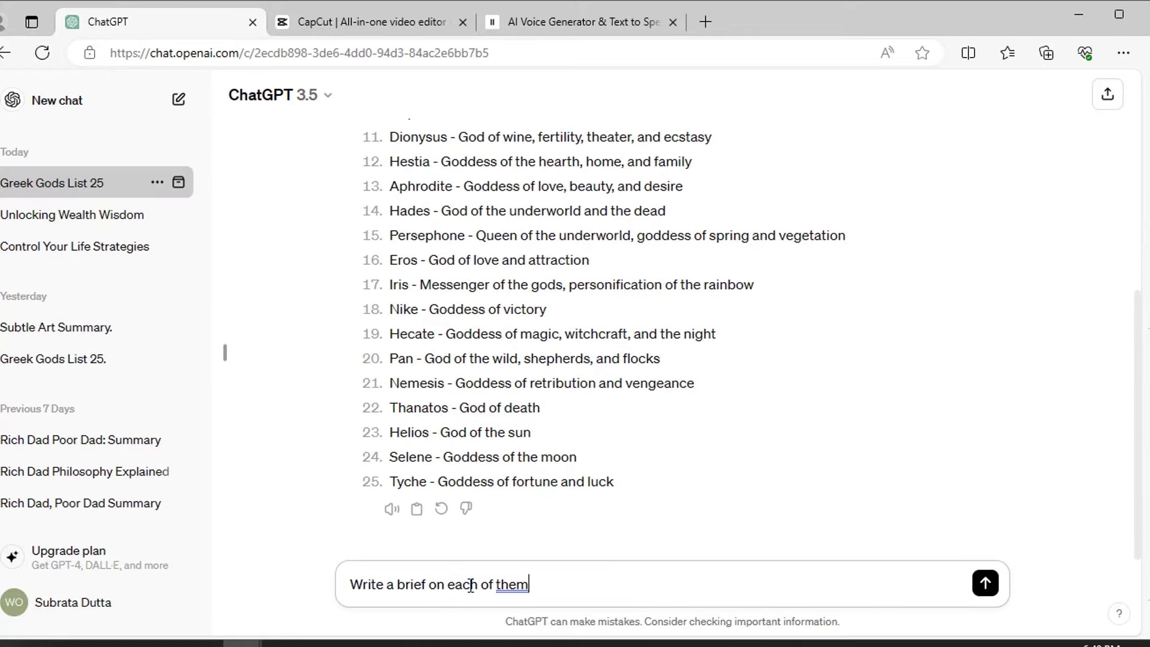
{"action": "key", "text": "Return"}
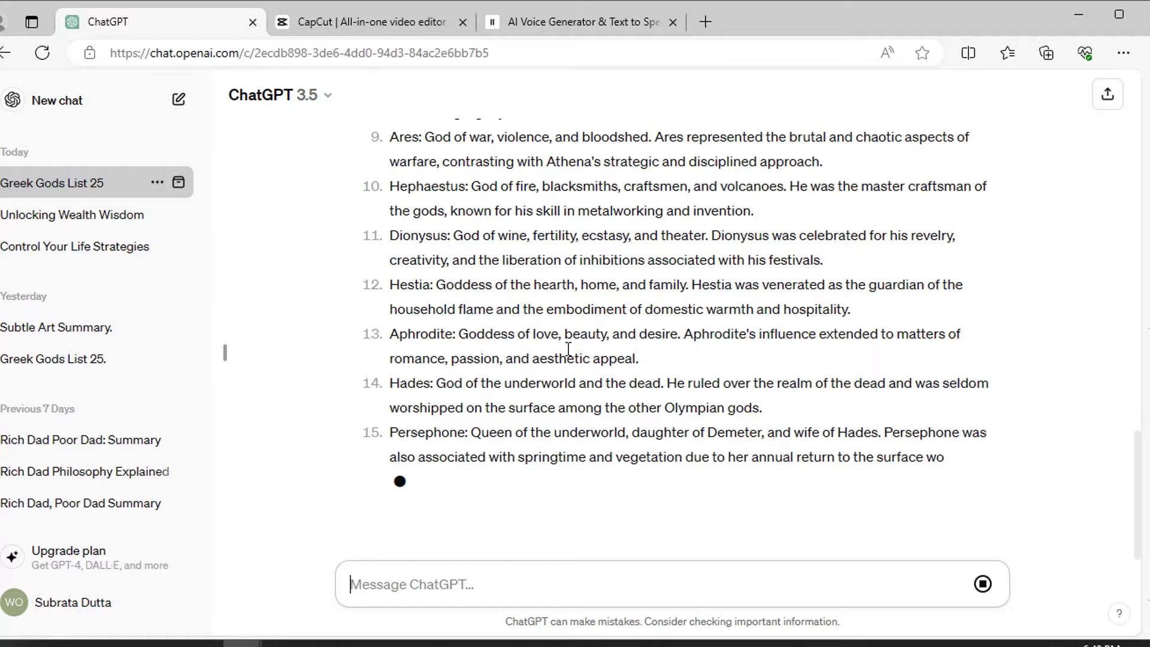
{"action": "scroll", "coordinate": [566, 348], "scroll_direction": "up", "scroll_amount": 20}
{"action": "scroll", "coordinate": [668, 505], "scroll_direction": "down", "scroll_amount": 3}
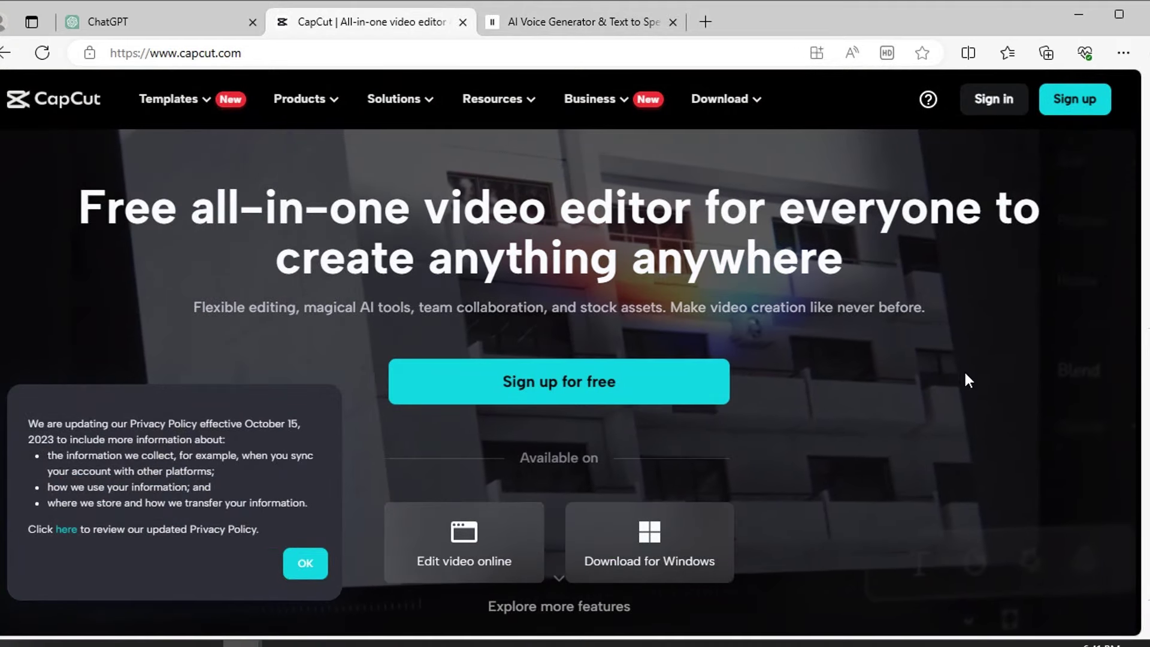
- Dismiss the privacy policy notice on the CapCut website
{"action": "left_click", "coordinate": [305, 554]}
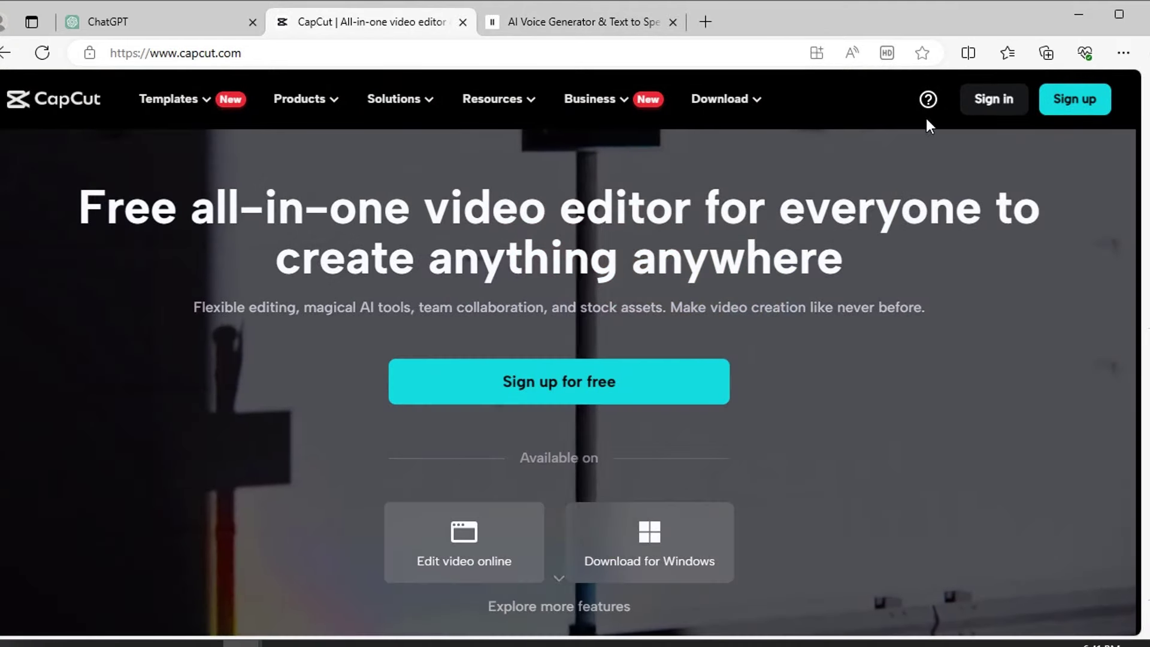
{"action": "mouse_move", "coordinate": [759, 109]}
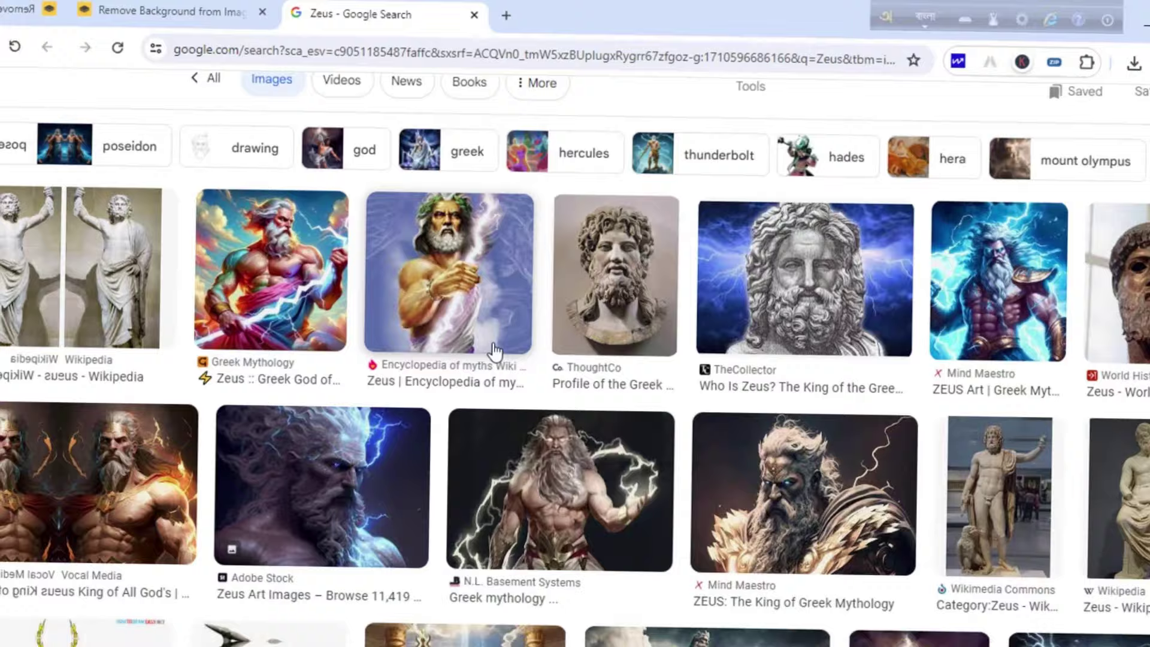
- Browse the Google image results for Zeus and open the Vecteezy cartoon of Zeus holding a lightning bolt
{"action": "scroll", "coordinate": [372, 321], "scroll_direction": "down", "scroll_amount": 8}
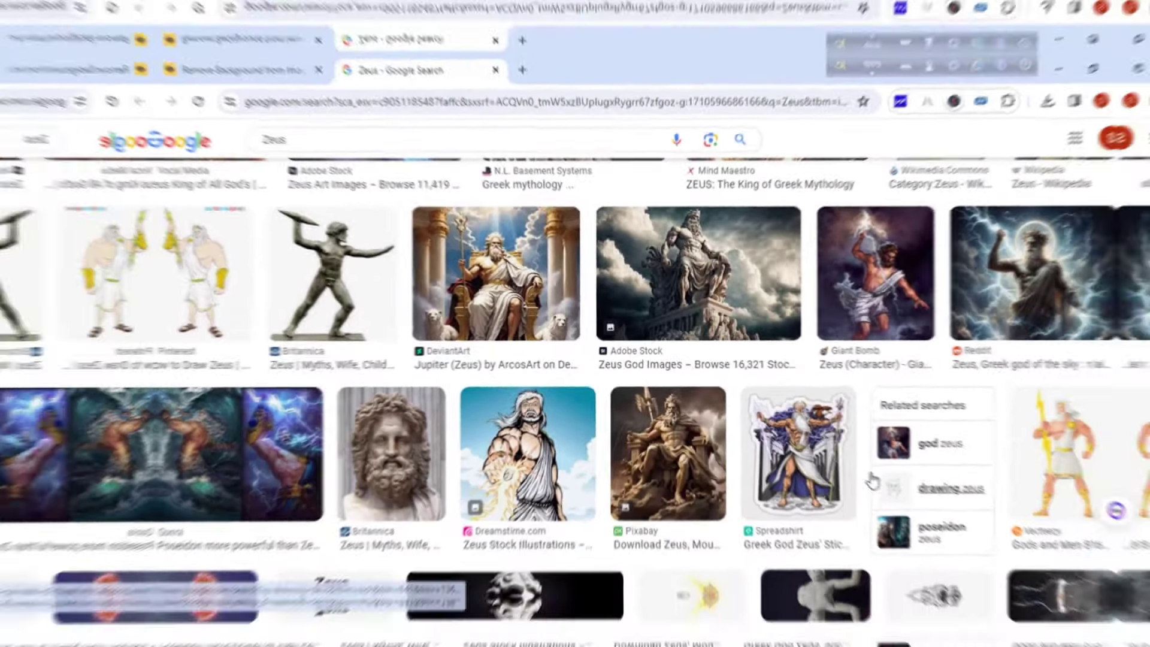
{"action": "scroll", "coordinate": [593, 359], "scroll_direction": "down", "scroll_amount": 2}
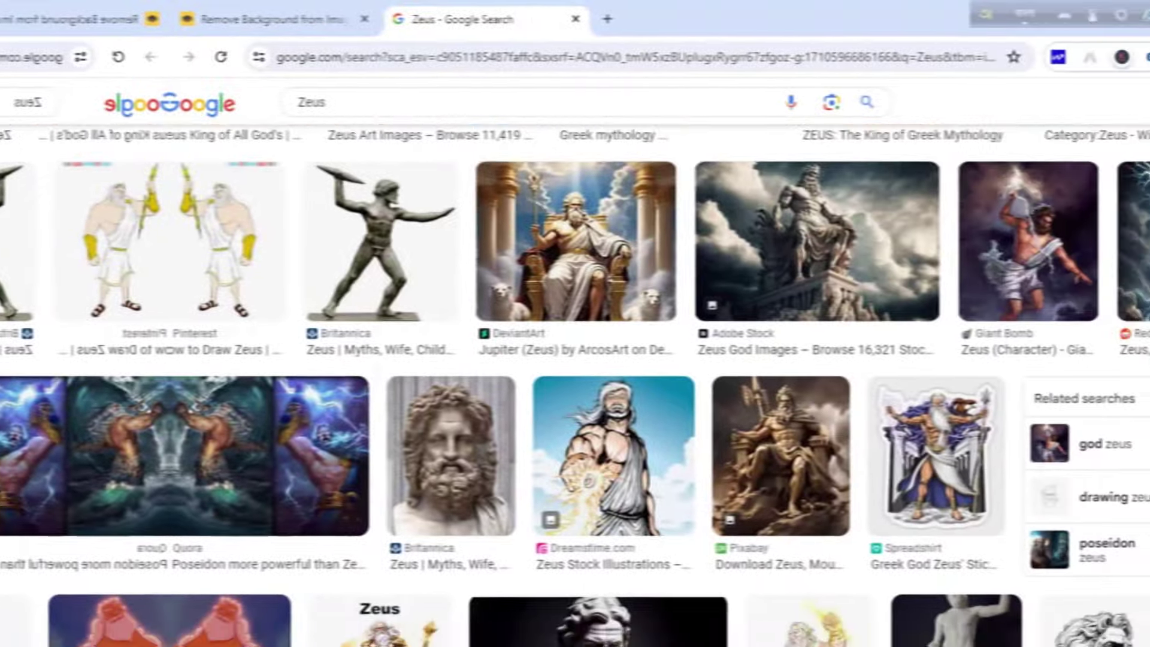
{"action": "scroll", "coordinate": [1120, 464], "scroll_direction": "down", "scroll_amount": 3}
{"action": "scroll", "coordinate": [1114, 464], "scroll_direction": "up", "scroll_amount": 3}
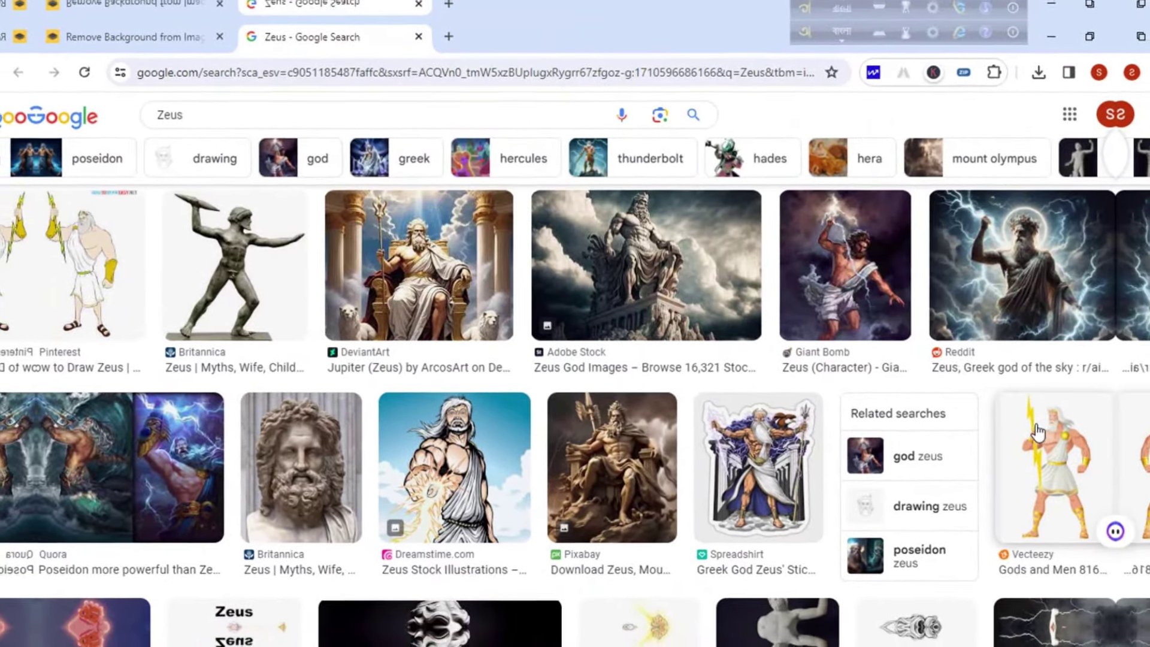
{"action": "left_click", "coordinate": [1054, 463]}
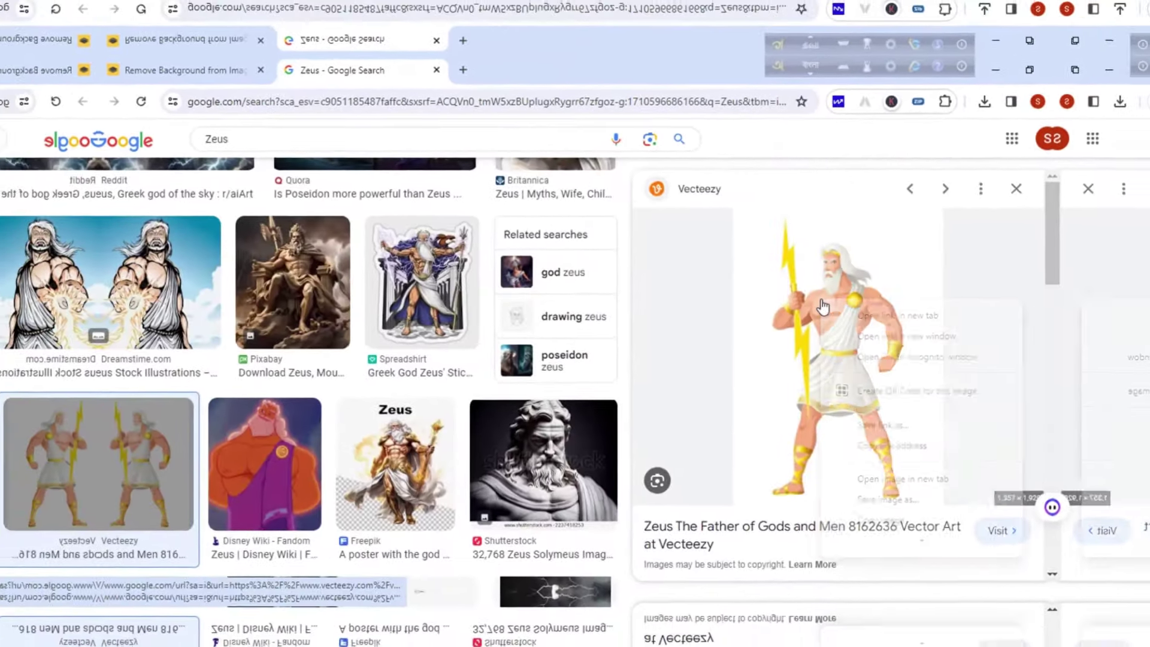
- Upload the zeus-the-father-of-gods-and-men-vector image from the DL folder on drive D: to remove.bg
{"action": "left_click", "coordinate": [126, 30]}
{"action": "left_click", "coordinate": [771, 464]}
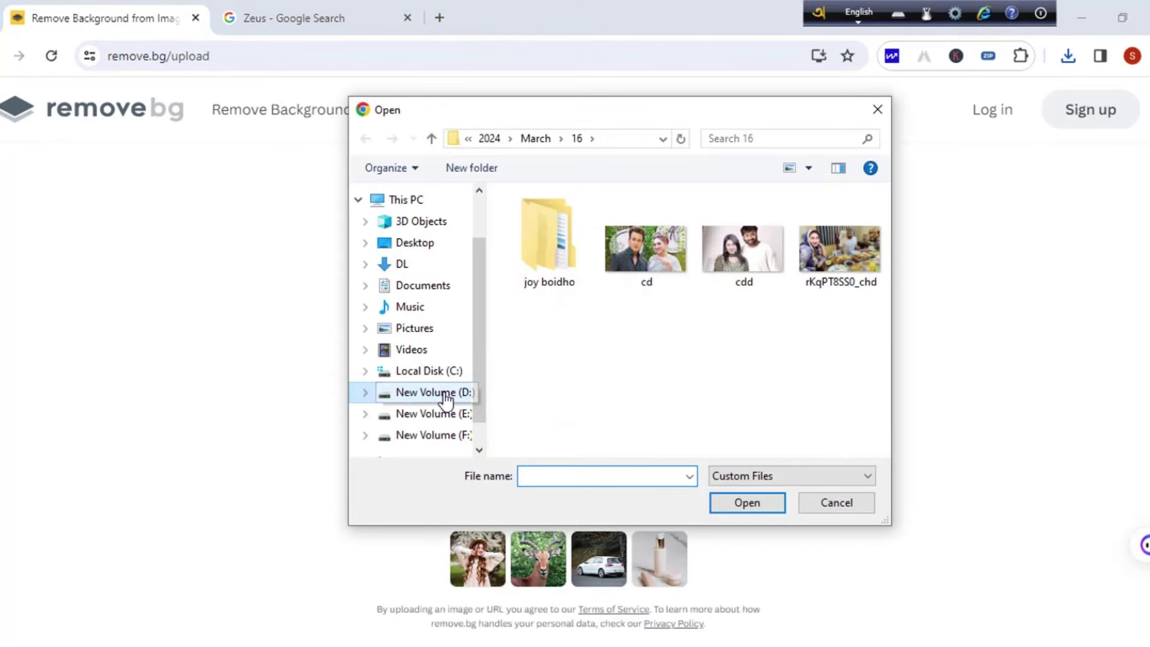
{"action": "left_click", "coordinate": [431, 392]}
{"action": "double_click", "coordinate": [673, 254]}
{"action": "left_click", "coordinate": [549, 263]}
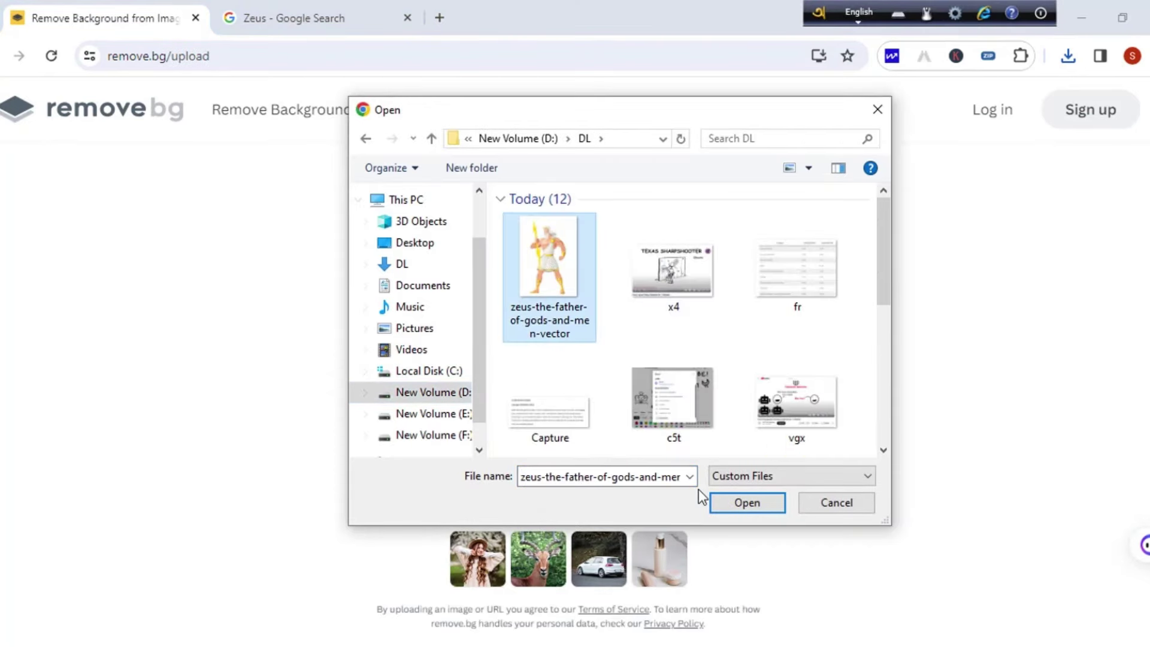
{"action": "left_click", "coordinate": [727, 503]}
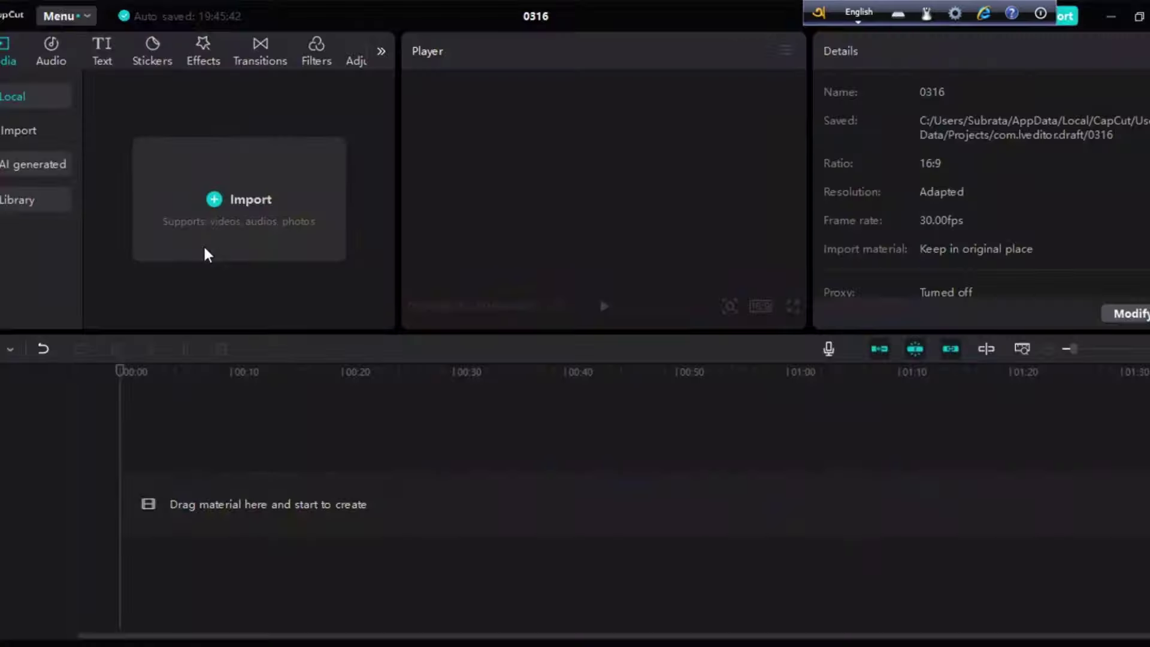
- Import the background-removed Zeus image, the ElevenLabs voice-over and the light-blue background image into the CapCut project
{"action": "left_click", "coordinate": [206, 246]}
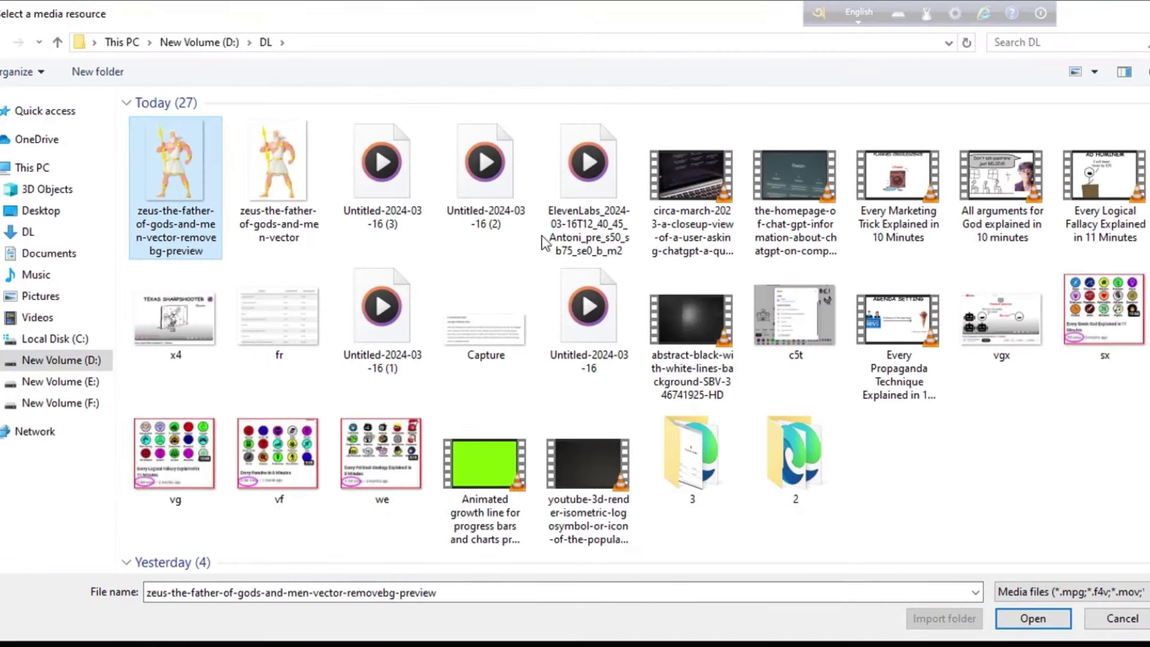
{"action": "scroll", "coordinate": [572, 300], "scroll_direction": "down", "scroll_amount": 3}
{"action": "left_click", "coordinate": [161, 551], "text": "ctrl"}
{"action": "key", "text": "Return"}
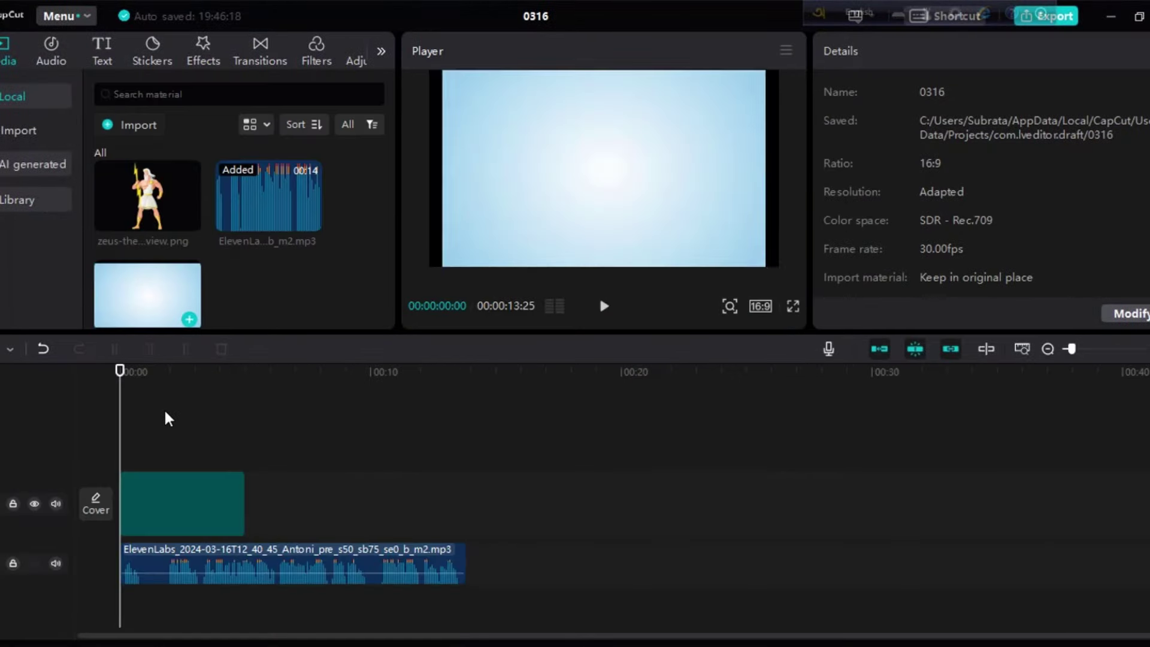
- Set the project's aspect ratio to 16:9
{"action": "left_click", "coordinate": [170, 373]}
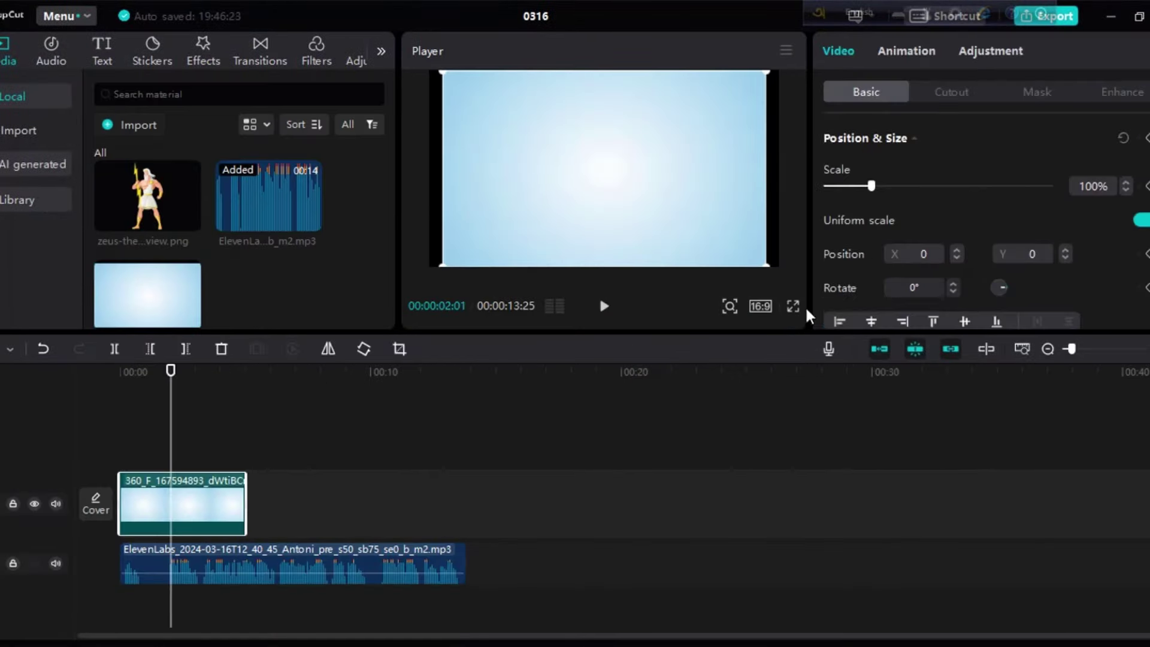
{"action": "left_click", "coordinate": [760, 306]}
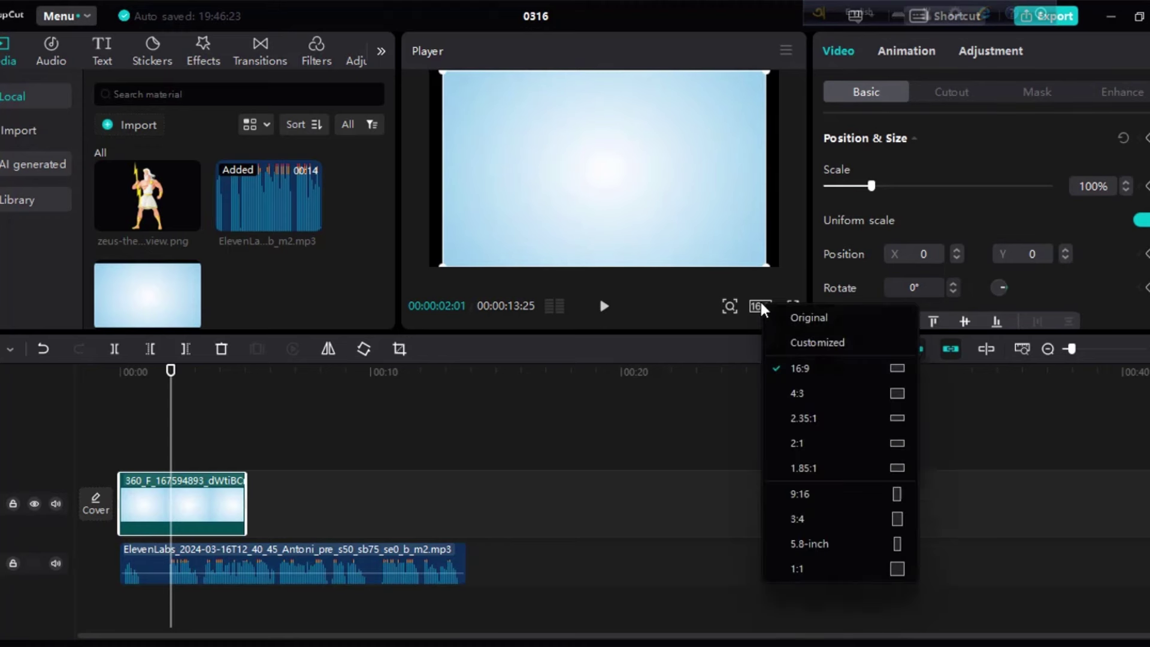
{"action": "left_click", "coordinate": [802, 367]}
- Place the Zeus image on a track above the background from the start and extend it to about the background's end
{"action": "left_click_drag", "start_coordinate": [147, 195], "coordinate": [127, 450]}
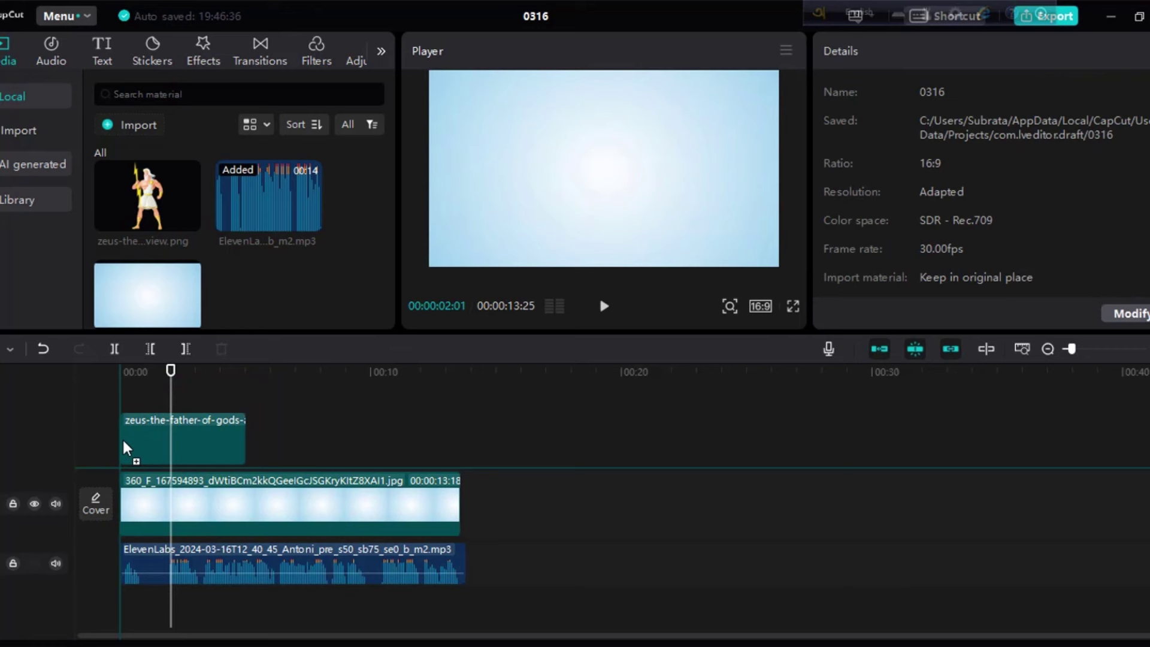
{"action": "left_click", "coordinate": [241, 452]}
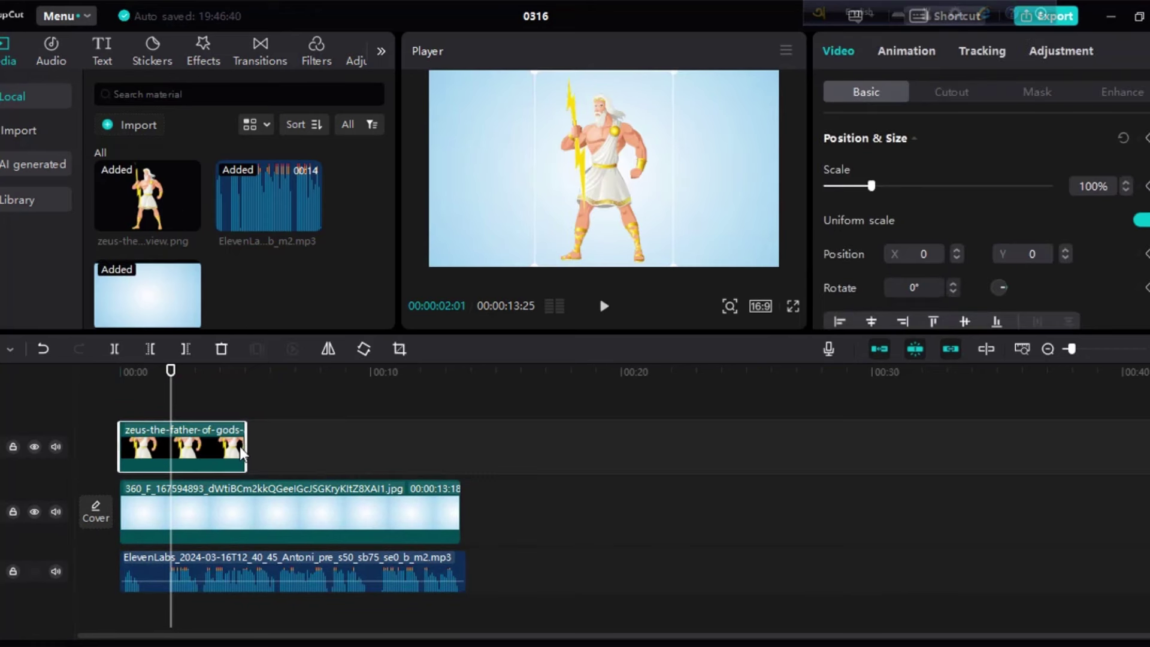
{"action": "left_click_drag", "start_coordinate": [243, 452], "coordinate": [449, 482]}
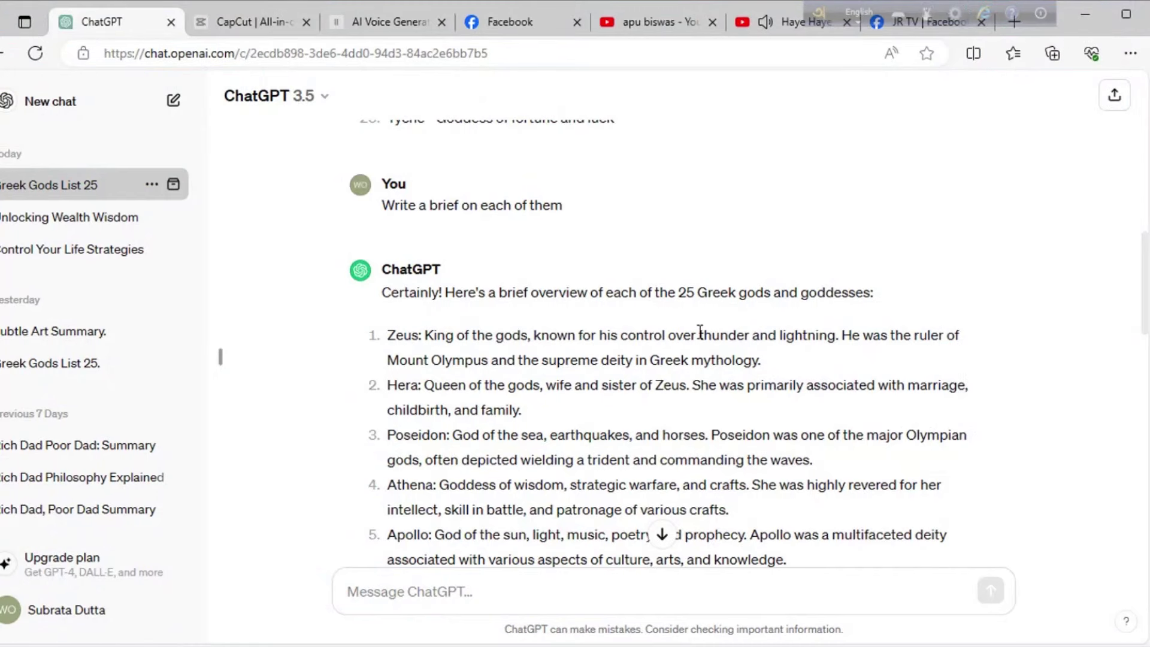
- Highlight "thunder and lightning" in ChatGPT's Zeus brief and add the grey cloud sticker from a "thunder" search in CapCut above Zeus's bolt
{"action": "left_click_drag", "start_coordinate": [827, 340], "coordinate": [827, 340]}
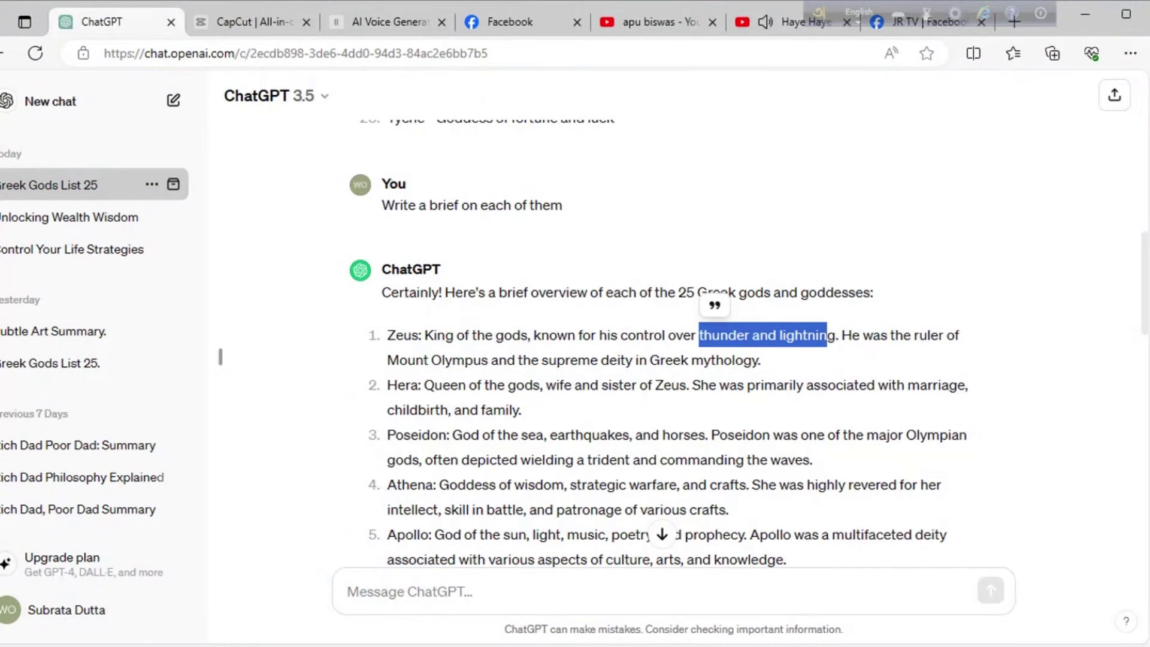
{"action": "key", "text": "alt+Tab"}
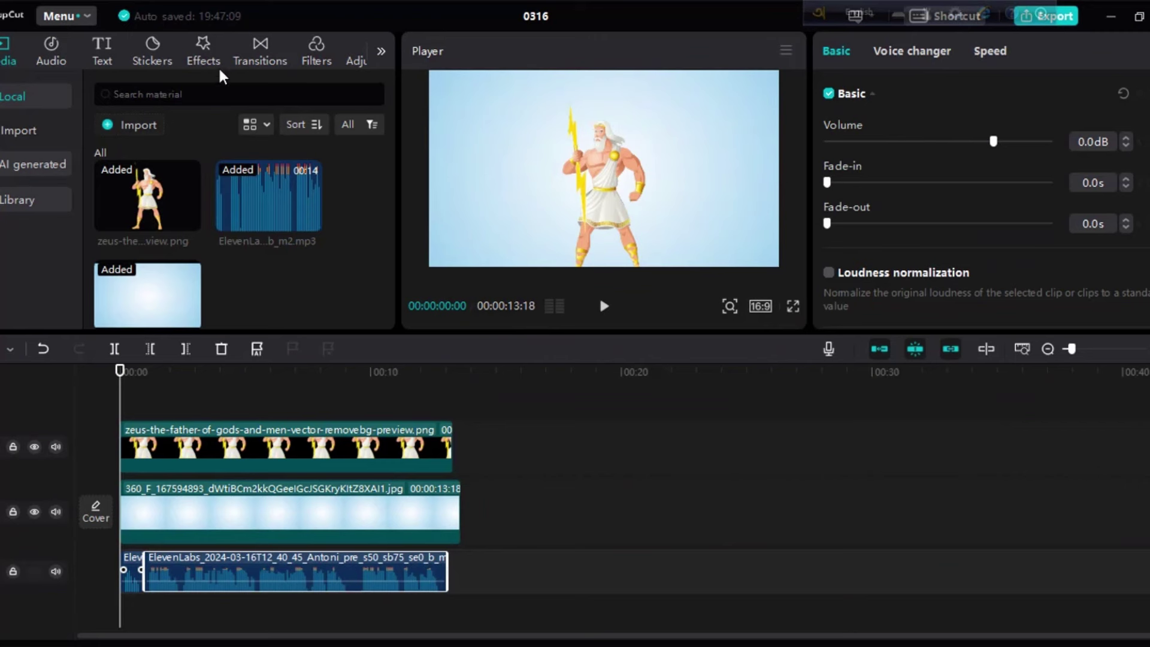
{"action": "left_click", "coordinate": [152, 51]}
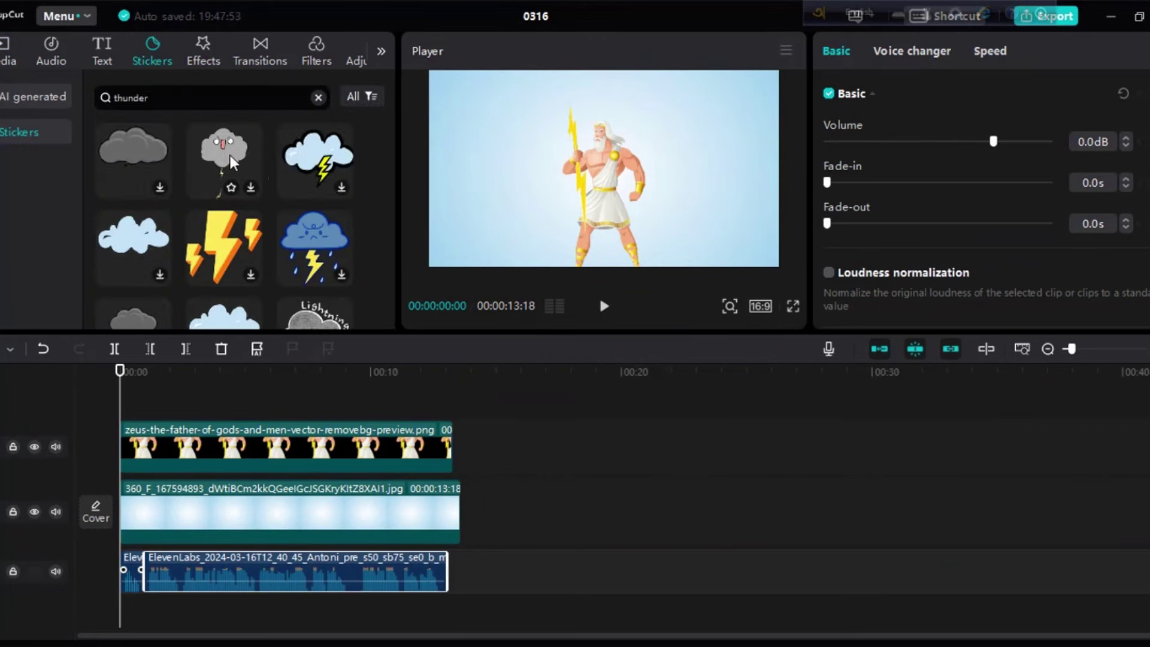
{"action": "left_click_drag", "start_coordinate": [230, 156], "coordinate": [180, 428]}
{"action": "left_click_drag", "start_coordinate": [586, 91], "coordinate": [573, 77]}
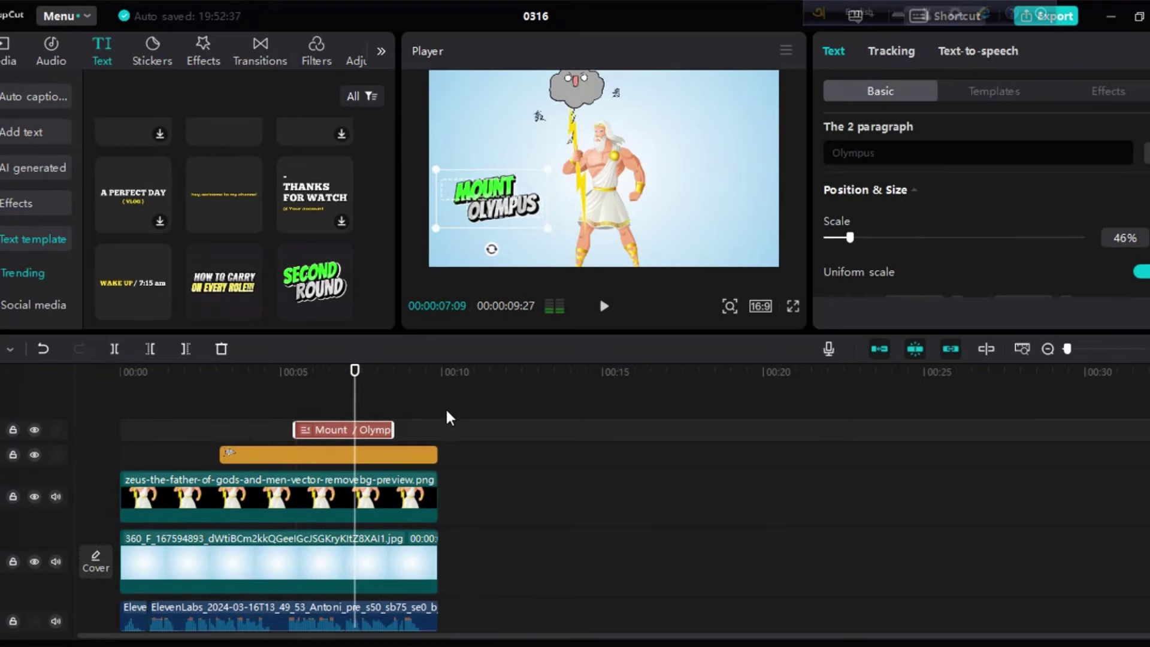
- Extend the "Mount / Olympus" text to about the end of the video and add a scaled-down "supreme deity" text from the "Day ends Beautifully" template
{"action": "left_click_drag", "start_coordinate": [391, 443], "coordinate": [428, 446]}
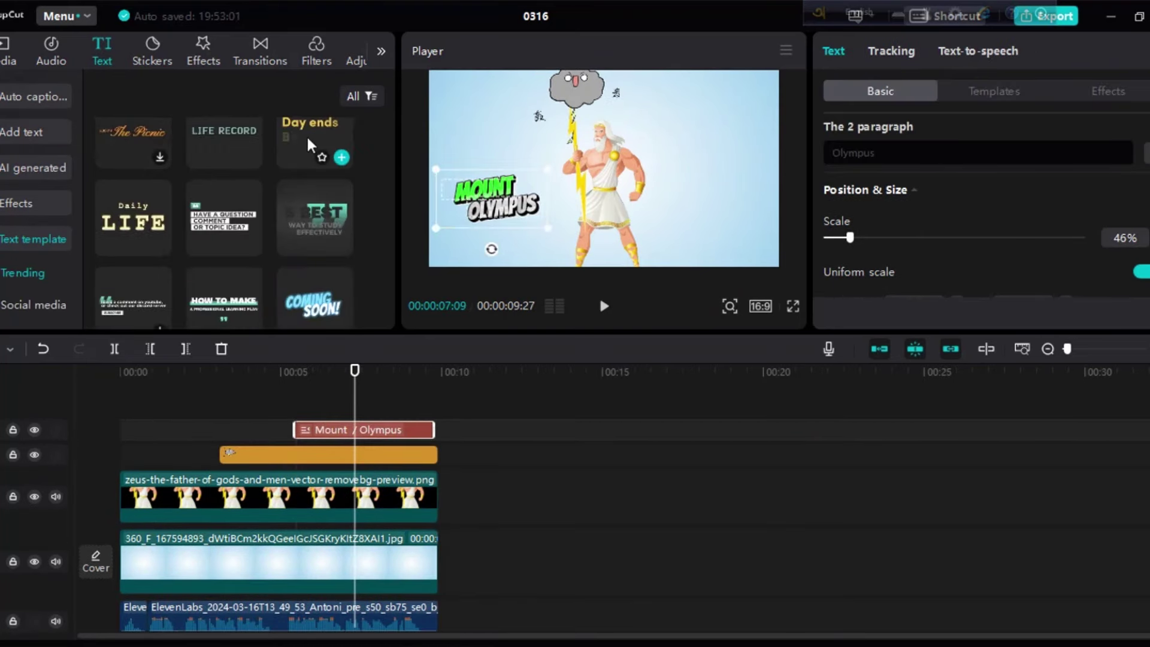
{"action": "left_click_drag", "start_coordinate": [314, 140], "coordinate": [369, 383]}
{"action": "left_click_drag", "start_coordinate": [871, 255], "coordinate": [844, 256]}
- Change the font of the "supreme deity" text to ZY Jovial
{"action": "left_click", "coordinate": [980, 191]}
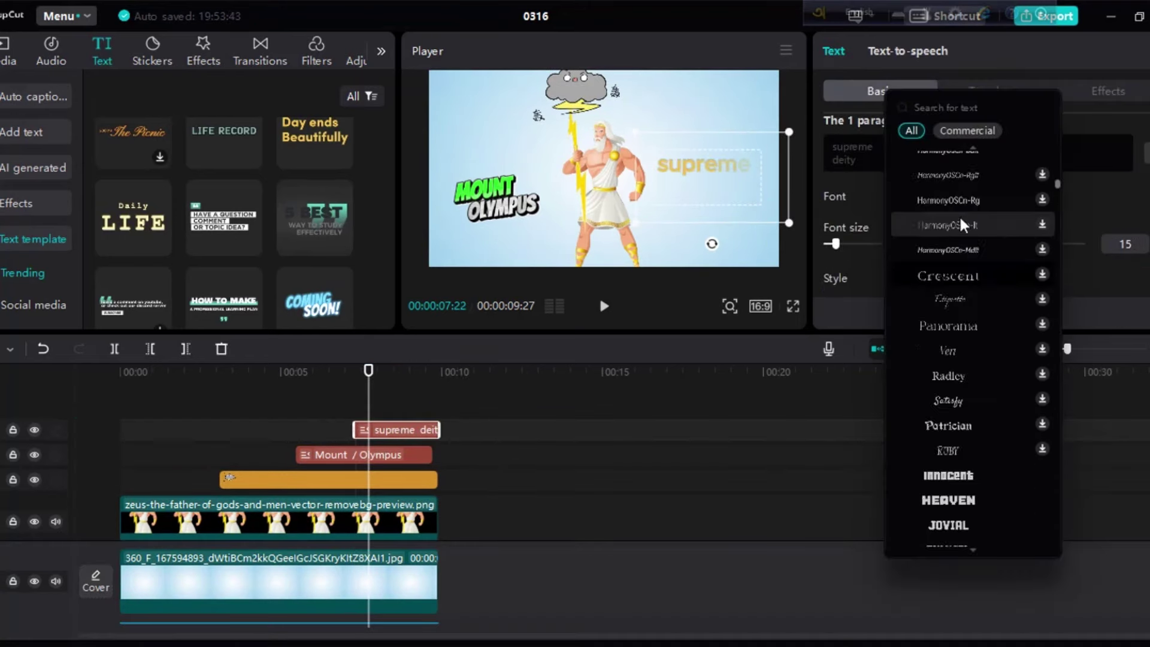
{"action": "left_click", "coordinate": [967, 211]}
{"action": "scroll", "coordinate": [975, 254], "scroll_direction": "down", "scroll_amount": 5}
{"action": "scroll", "coordinate": [983, 256], "scroll_direction": "up", "scroll_amount": 5}
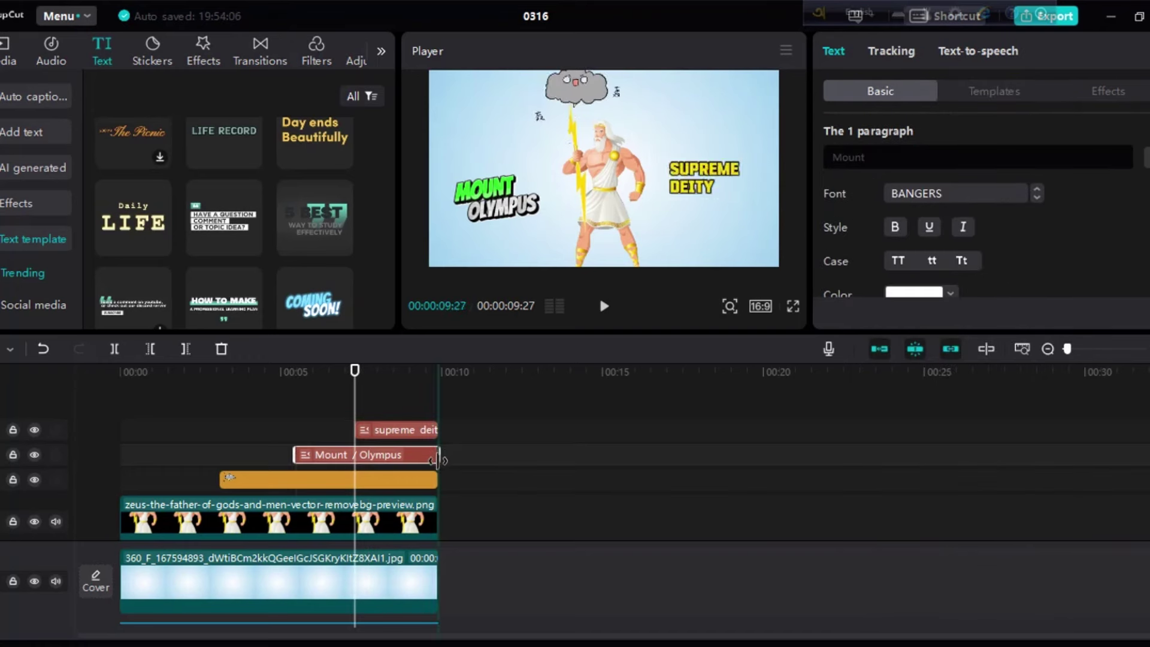
- Play back the sequence and extend both text clips and the cloud sticker to the end of the Zeus clip
{"action": "left_click", "coordinate": [605, 306]}
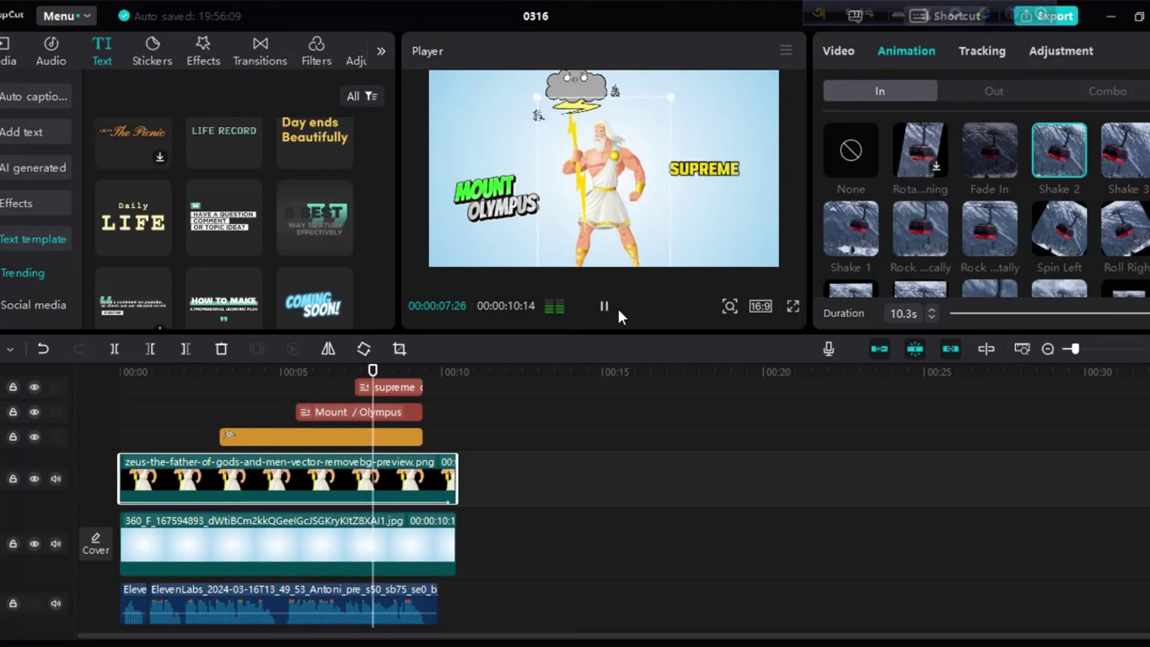
{"action": "left_click", "coordinate": [445, 442]}
{"action": "left_click_drag", "start_coordinate": [421, 412], "coordinate": [449, 478]}
{"action": "scroll", "coordinate": [512, 530], "scroll_direction": "up", "scroll_amount": 1}
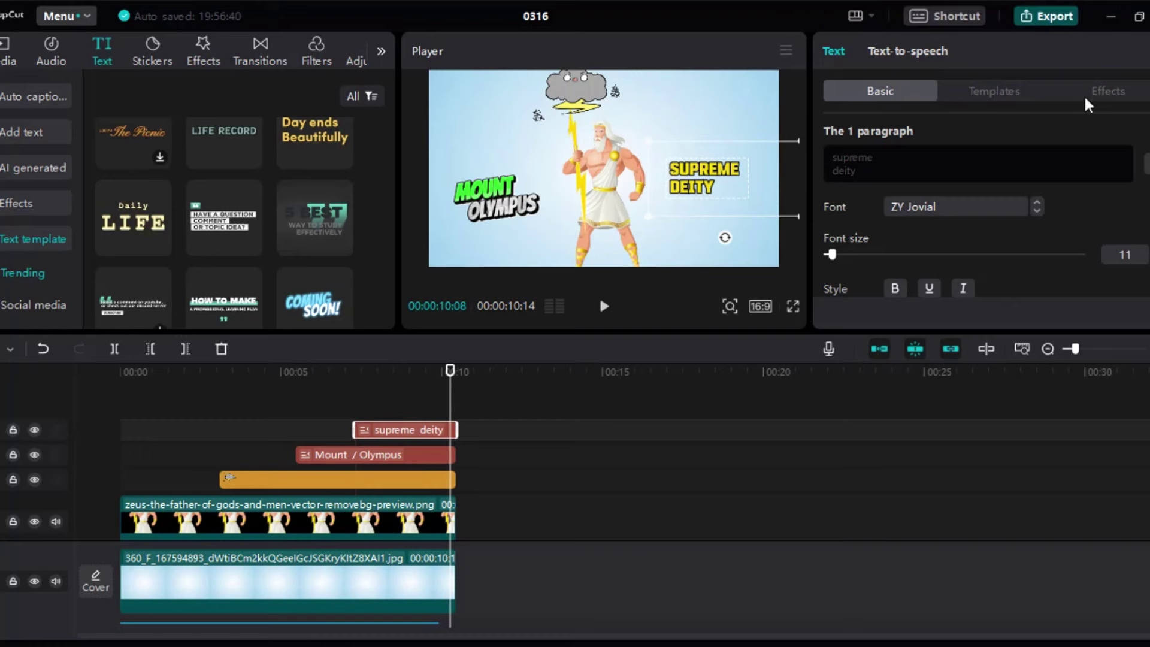
- Open the export settings, title the video "3" and choose the DL folder on New Volume (D:) as the export location
{"action": "key", "text": "ctrl+e"}
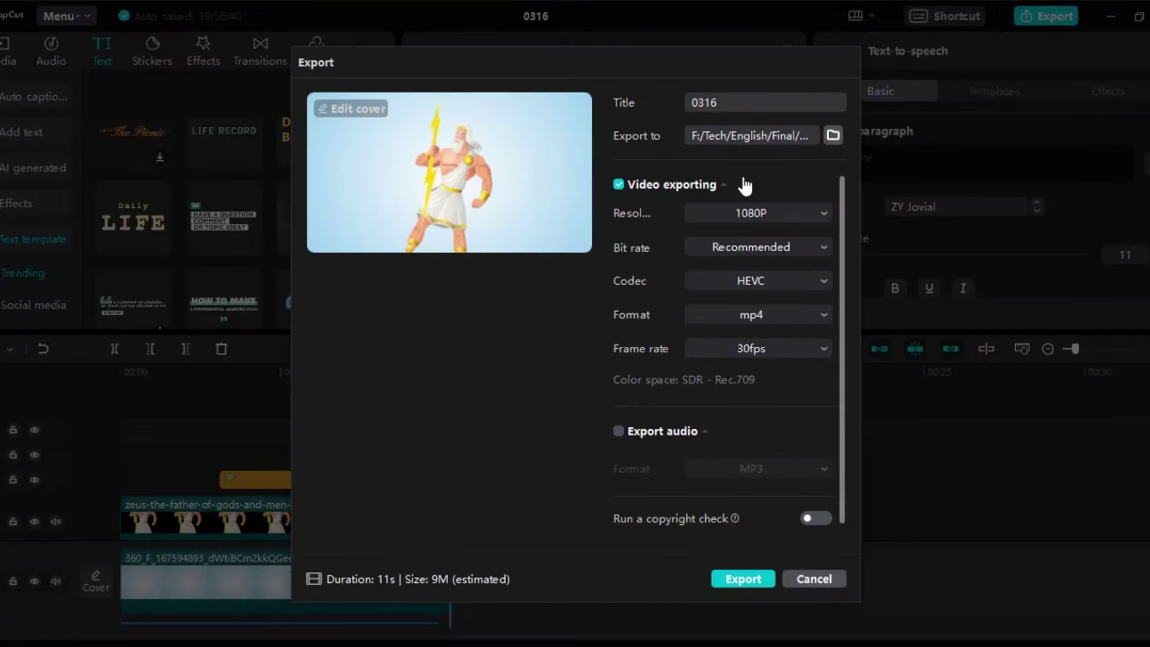
{"action": "left_click_drag", "start_coordinate": [750, 107], "coordinate": [637, 102]}
{"action": "type", "text": "3"}
{"action": "left_click", "coordinate": [832, 135]}
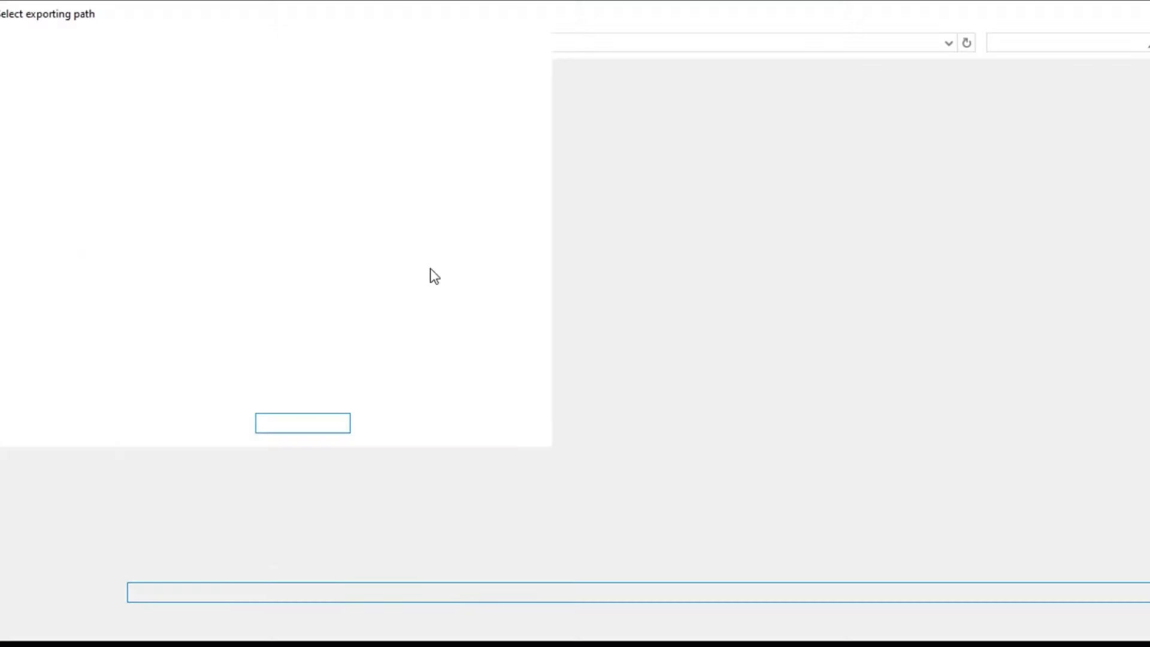
{"action": "left_click", "coordinate": [92, 361]}
{"action": "double_click", "coordinate": [265, 157]}
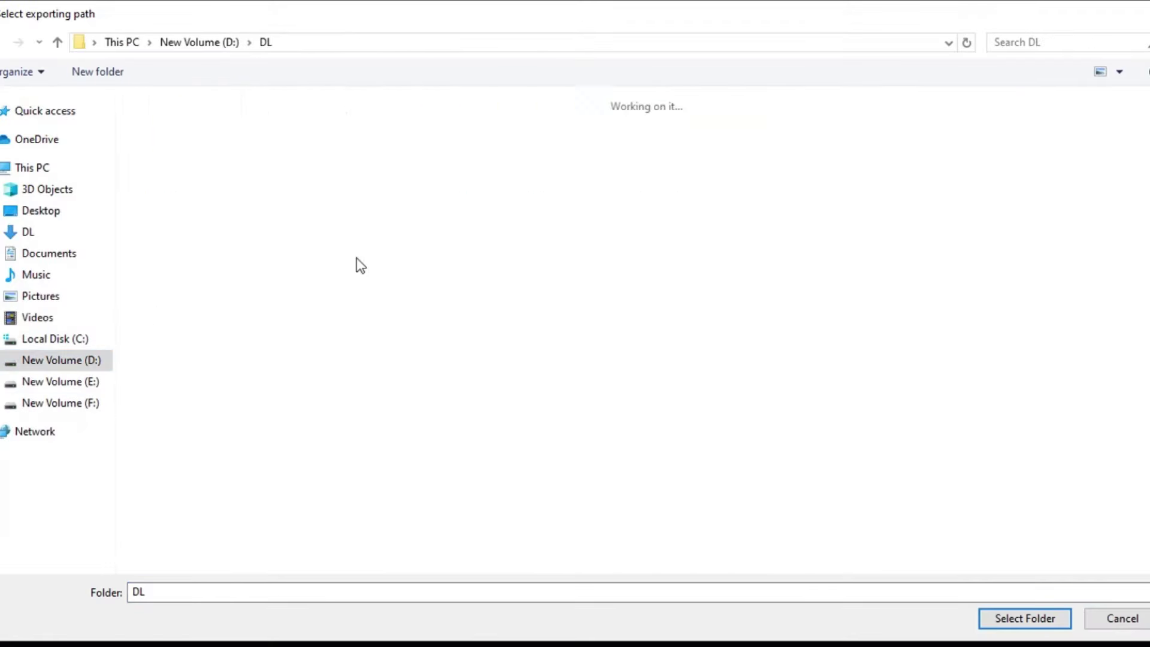